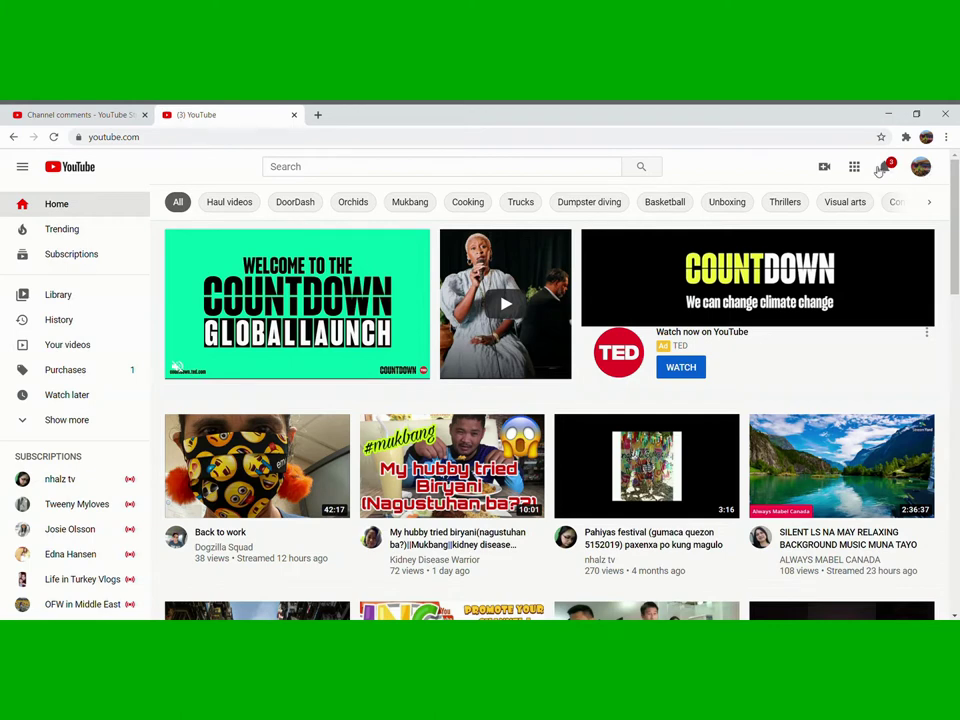
# Open YouTube Studio and start uploading the video file Cabongaoan Beach_0.mp4 from the Desktop
pyautogui.click(921, 168)
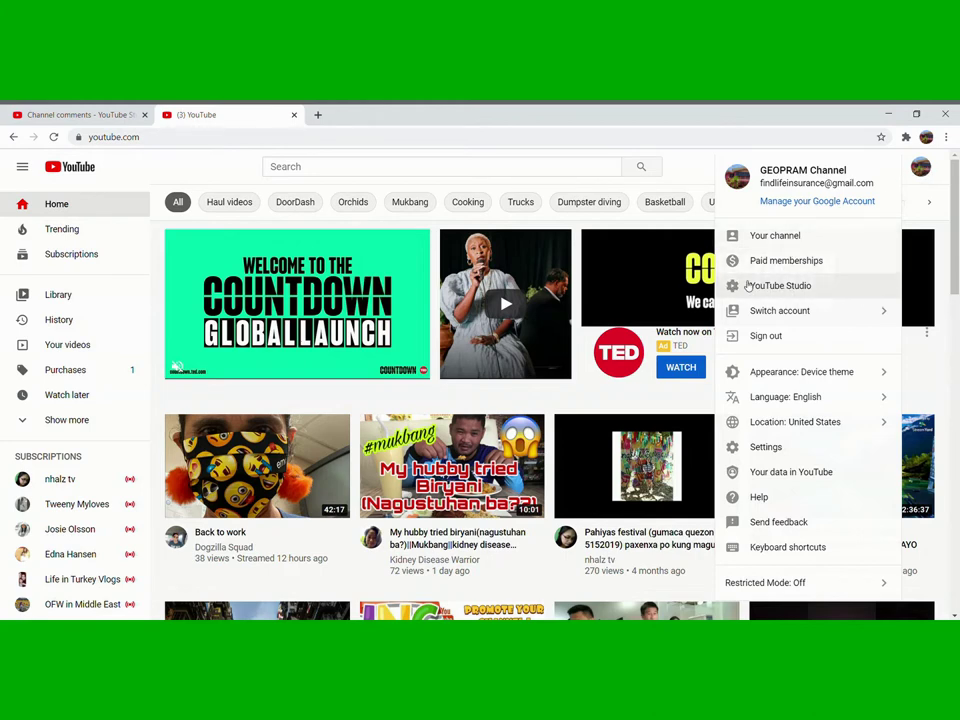
pyautogui.click(783, 289)
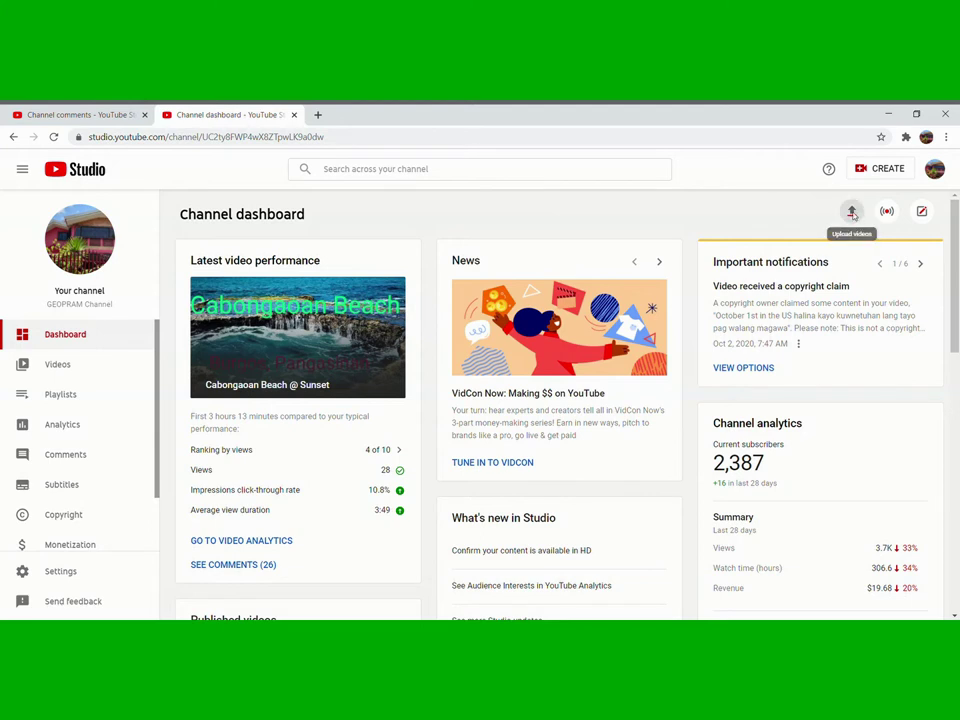
pyautogui.click(853, 214)
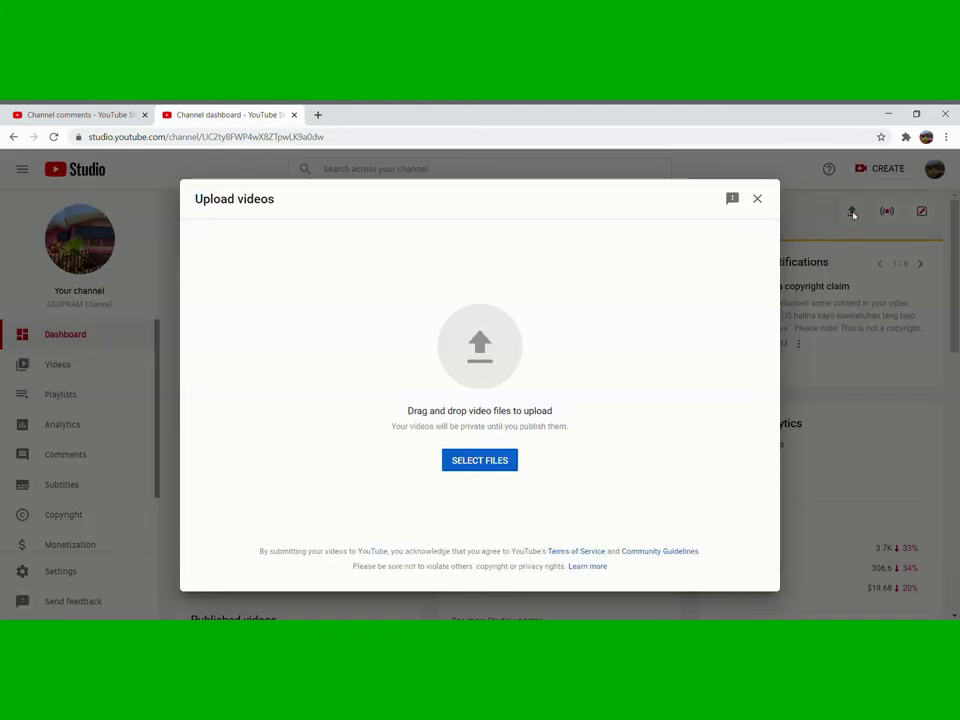
pyautogui.click(483, 463)
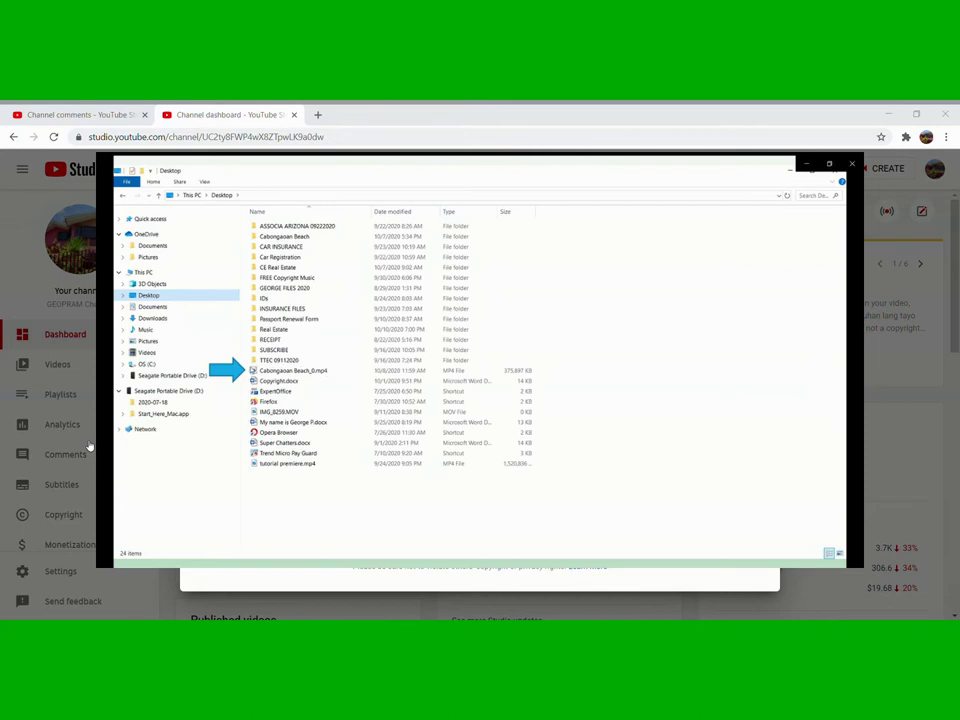
pyautogui.click(784, 270)
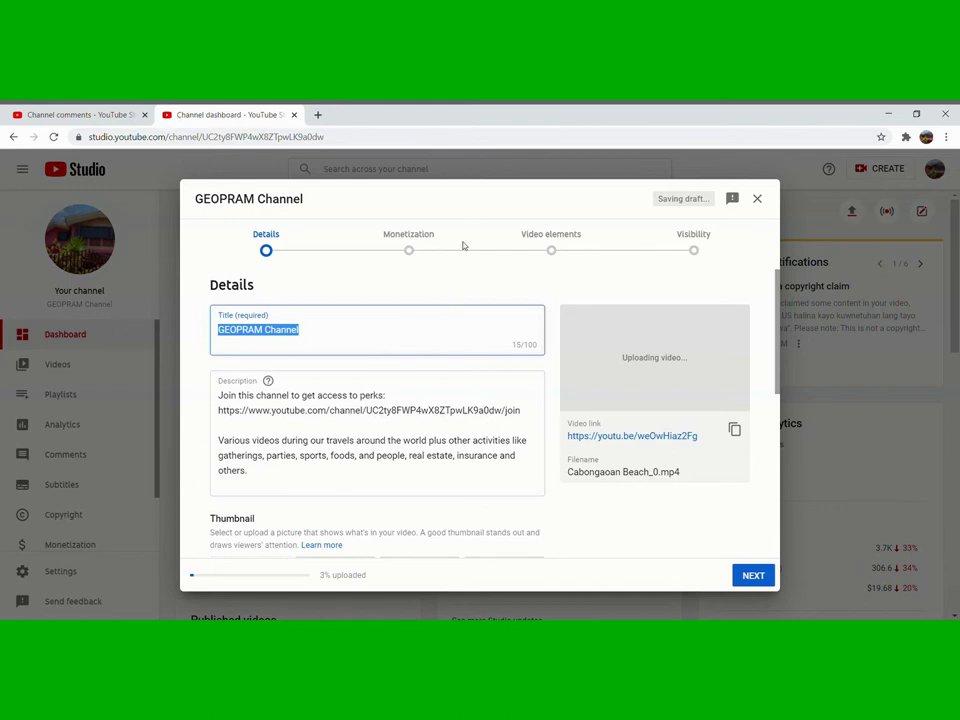
# Set the video's title to "Cabongaoan Beach @ Sunset", dismissing the channel mention suggestions
pyautogui.write('Cabo')
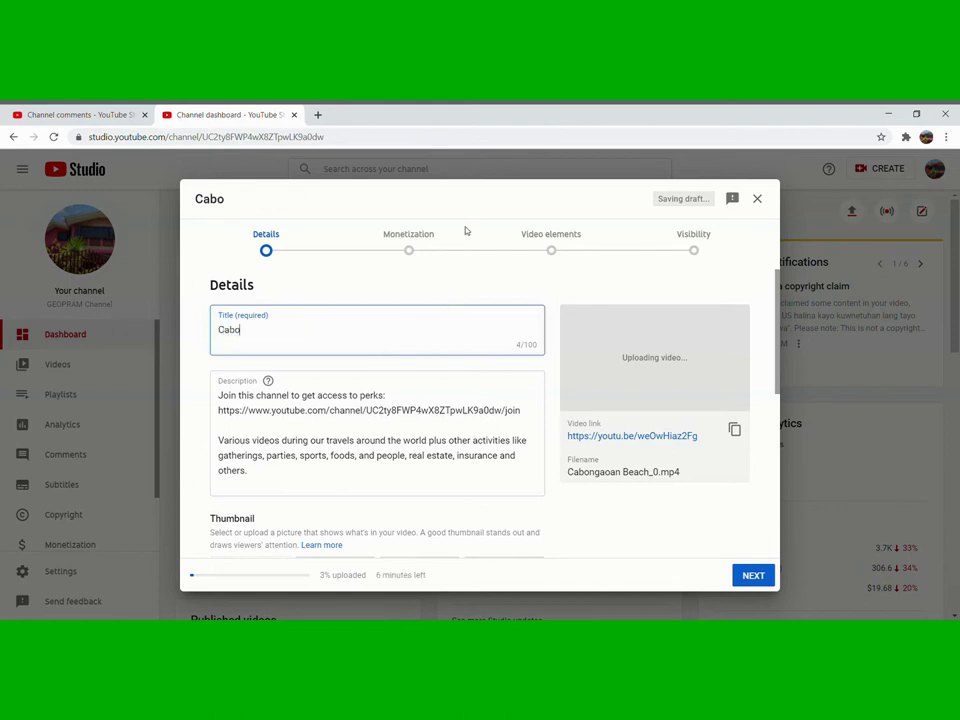
pyautogui.write('ngaoan Beach ')
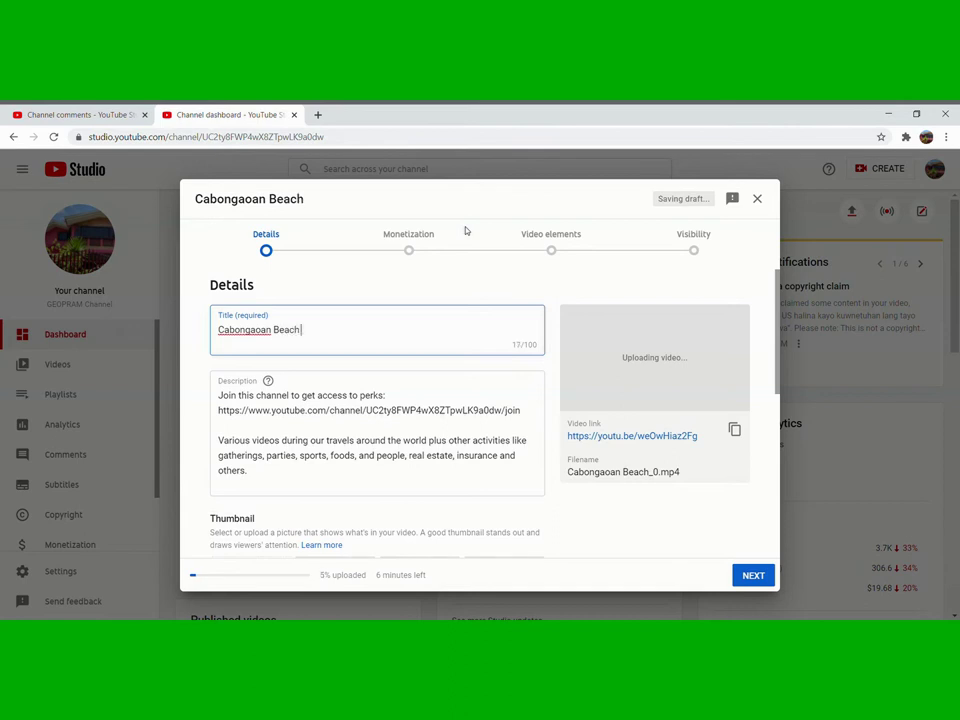
pyautogui.write('@ Su')
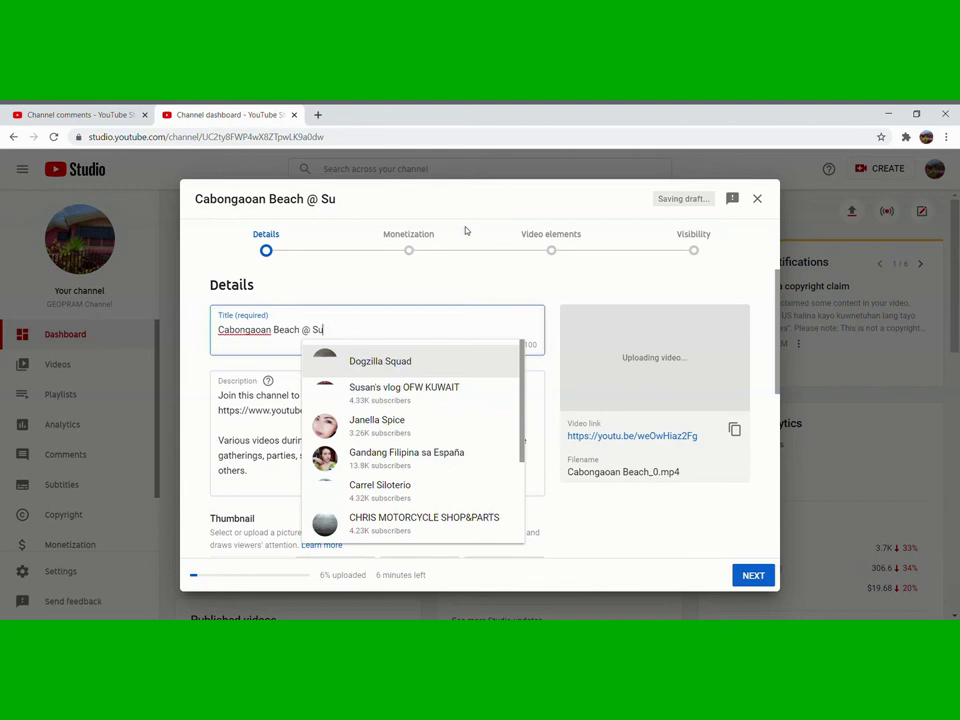
pyautogui.write('nset')
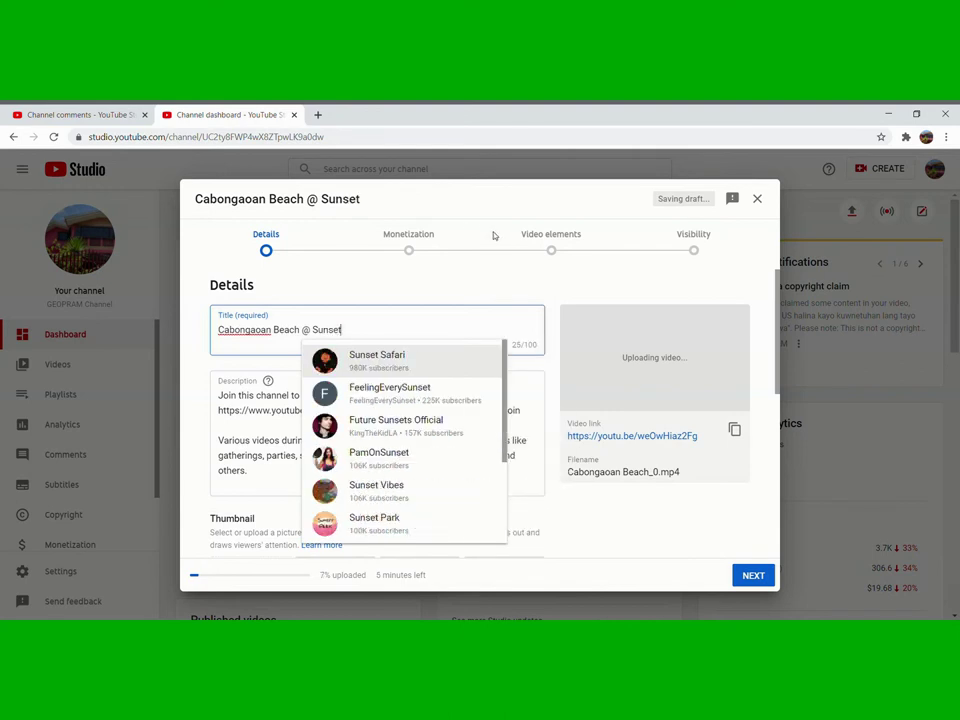
pyautogui.press('Escape')
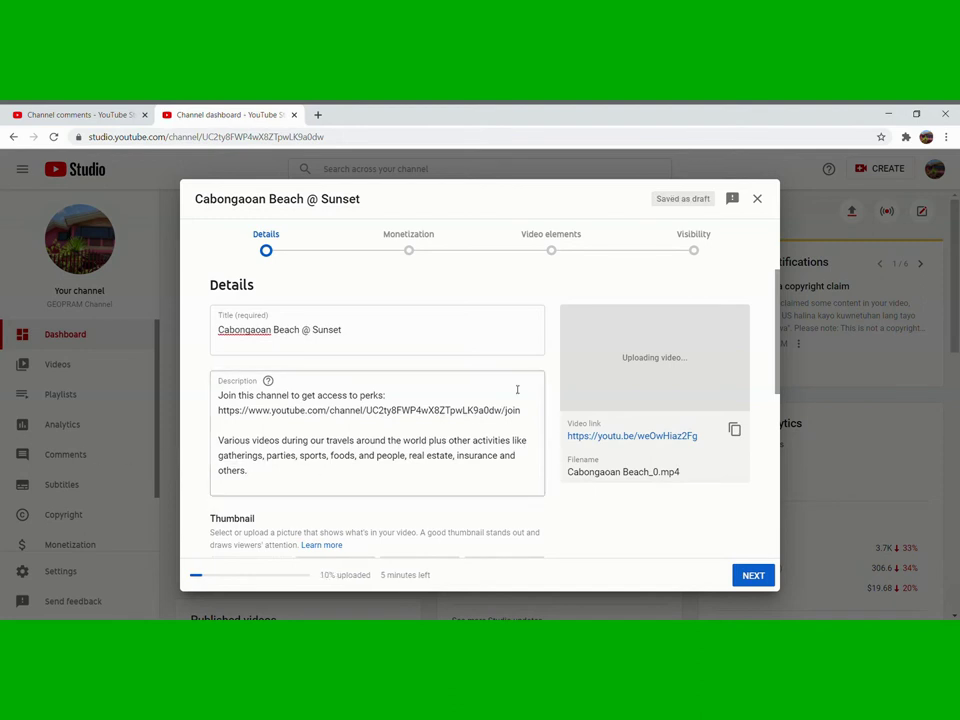
# Add the Cabongaoan Beach thumbnail image, mark the video as not made for kids, and continue to the monetization settings
pyautogui.moveTo(779, 370); pyautogui.dragTo(786, 468)
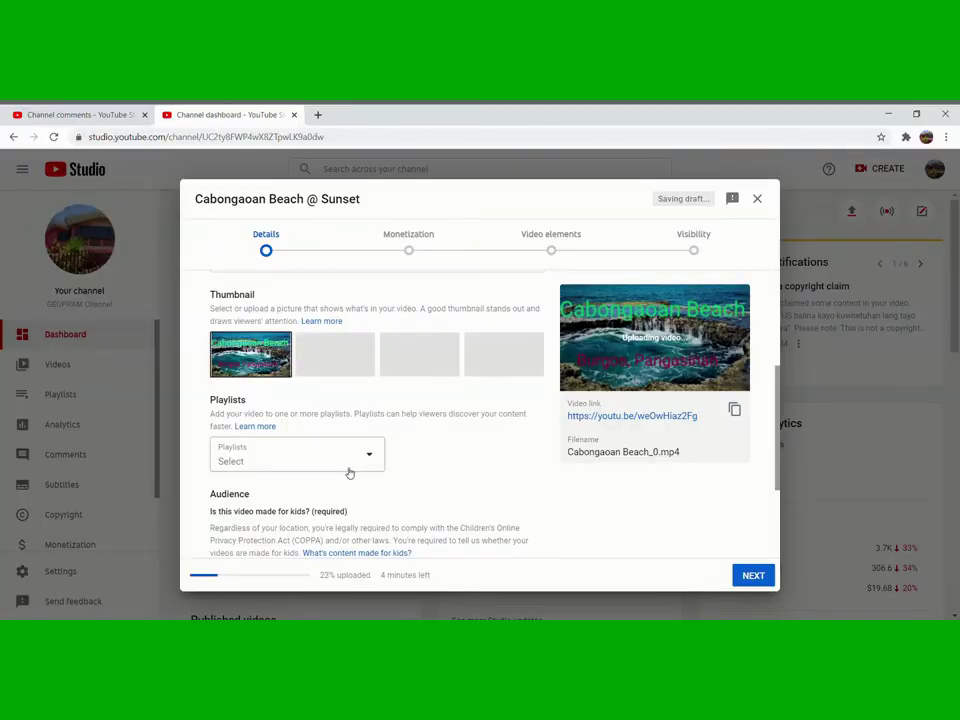
pyautogui.scroll(-1, 545, 386)
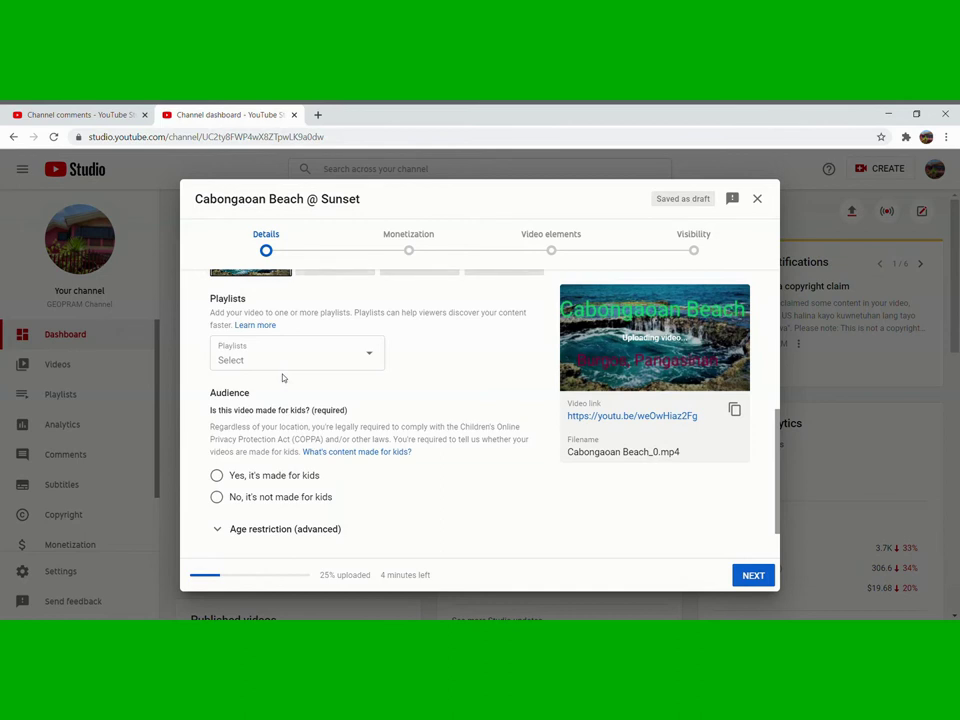
pyautogui.click(217, 498)
pyautogui.click(750, 575)
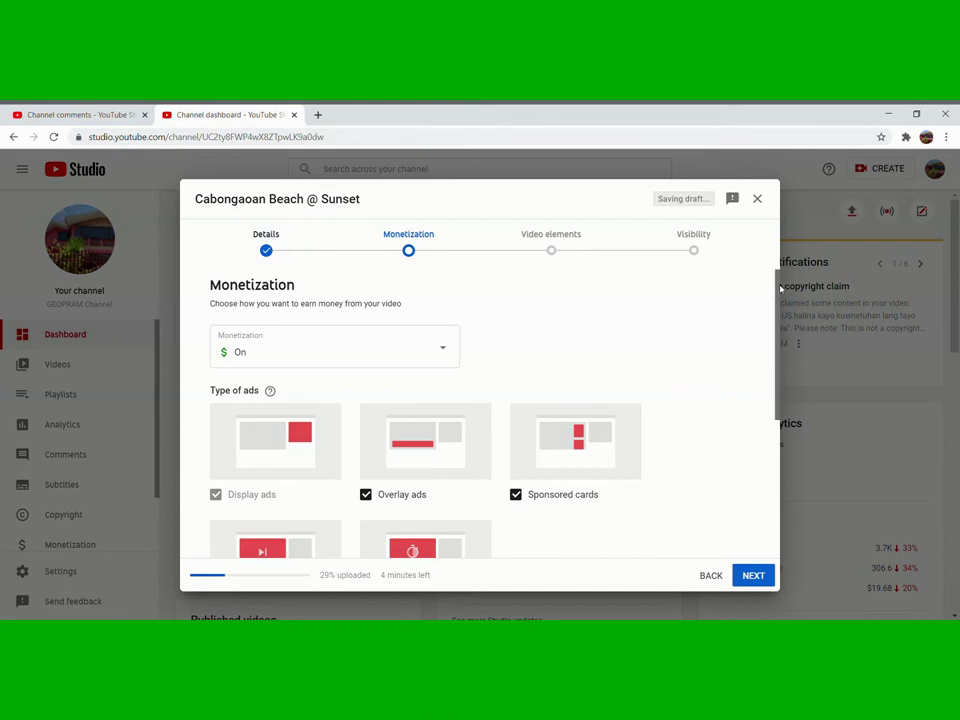
# Review the ad types and ad locations, keep monetization on, and continue past the video elements to the visibility settings
pyautogui.moveTo(781, 288); pyautogui.dragTo(786, 444)
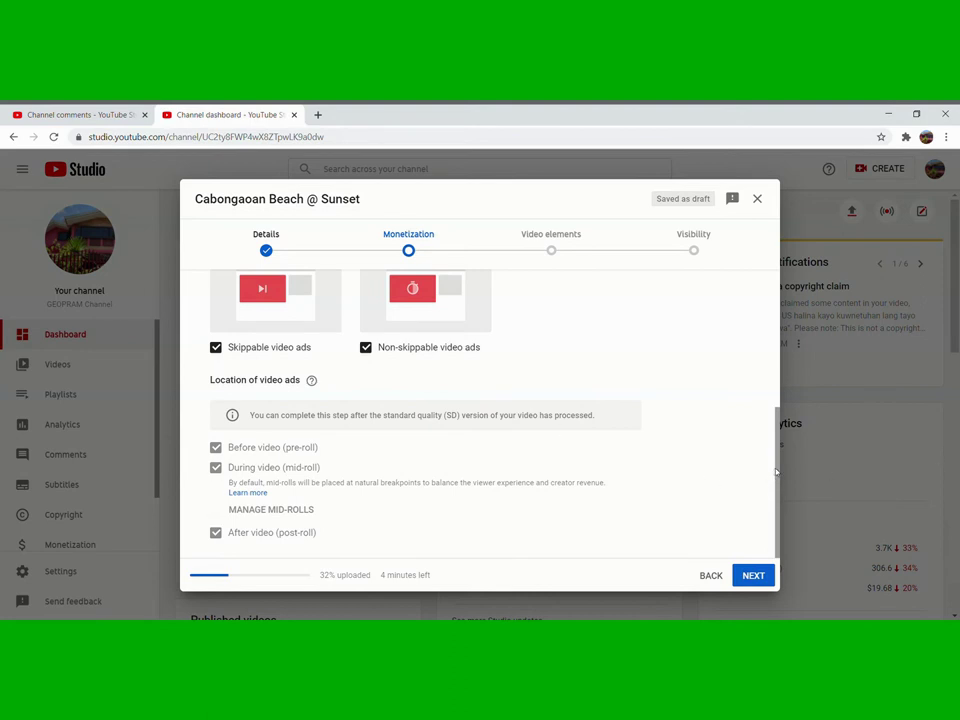
pyautogui.moveTo(776, 471); pyautogui.dragTo(784, 314)
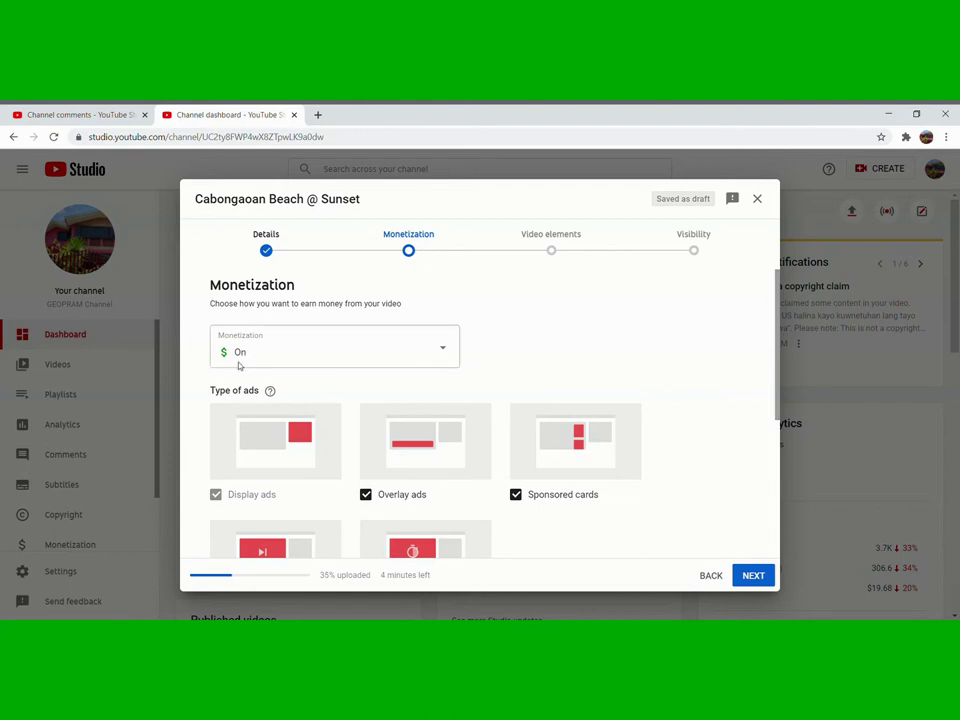
pyautogui.click(440, 349)
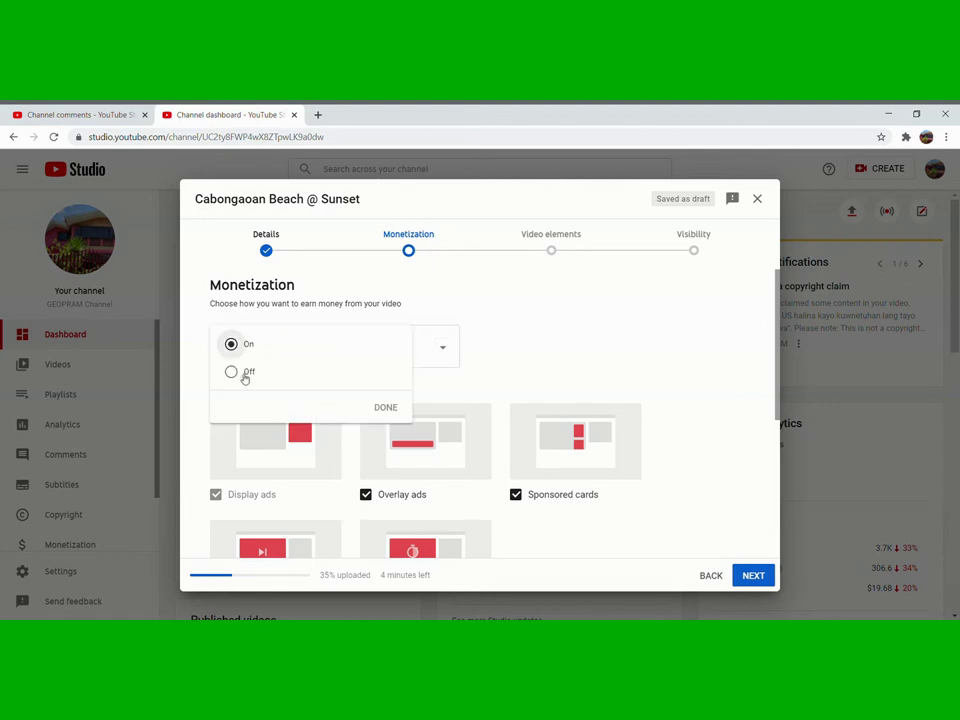
pyautogui.click(430, 360)
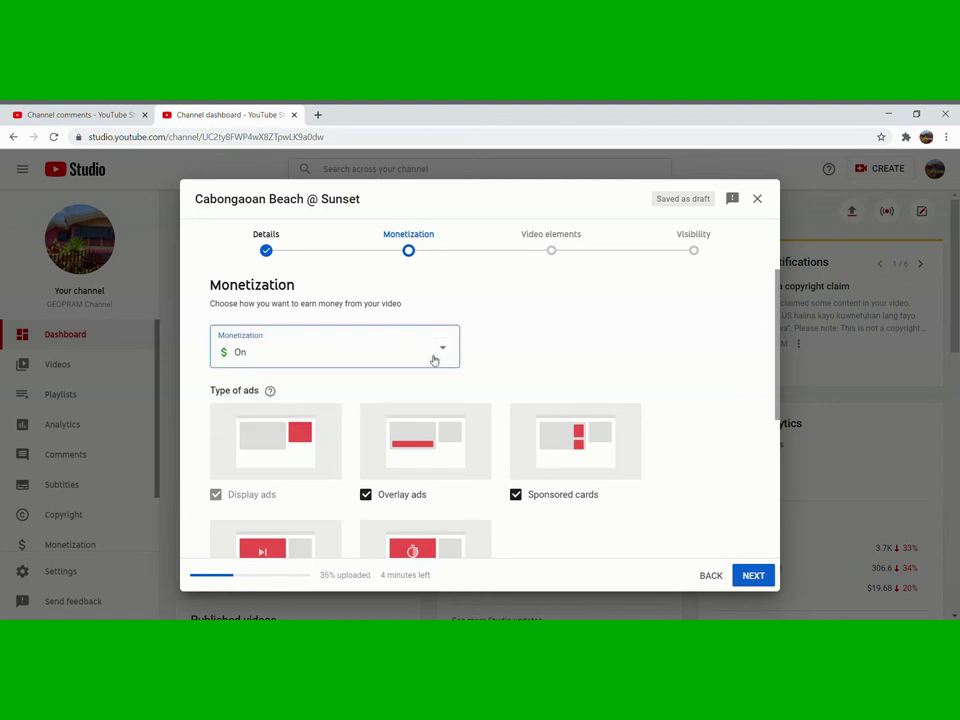
pyautogui.click(753, 575)
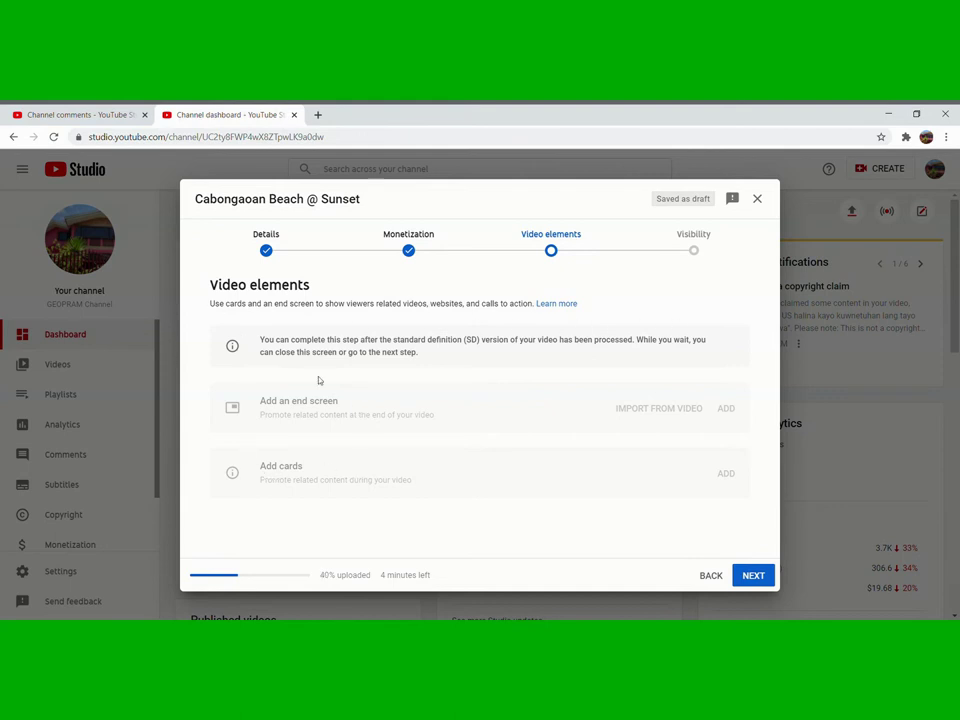
pyautogui.click(753, 576)
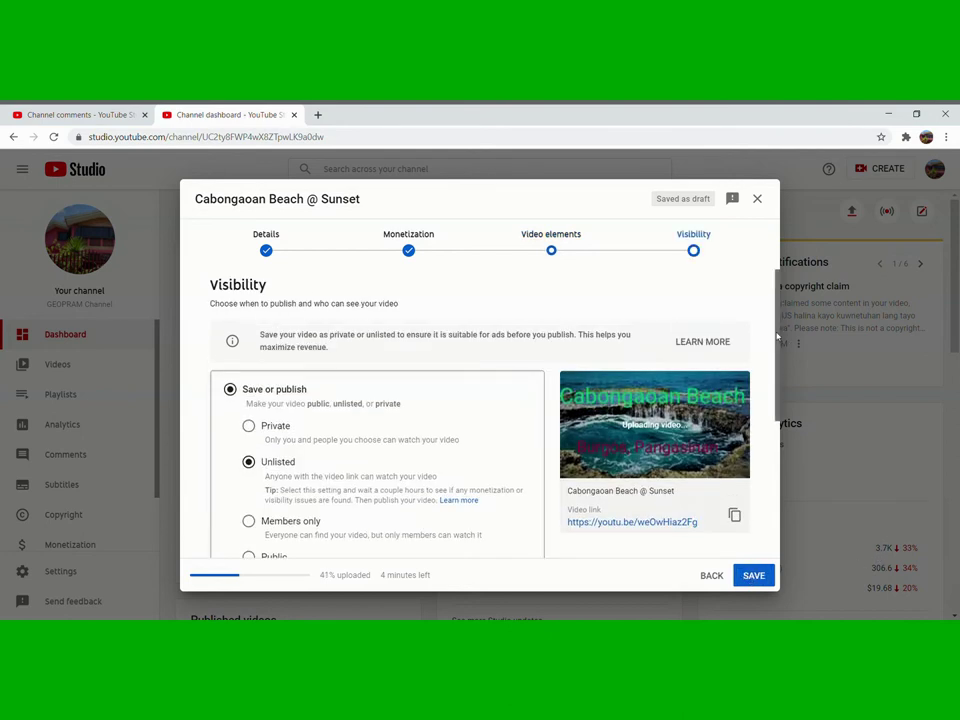
# Set the video's visibility to scheduled for Oct 12, 2020 in the (GMT-0700) Phoenix time zone
pyautogui.moveTo(777, 338); pyautogui.dragTo(814, 422)
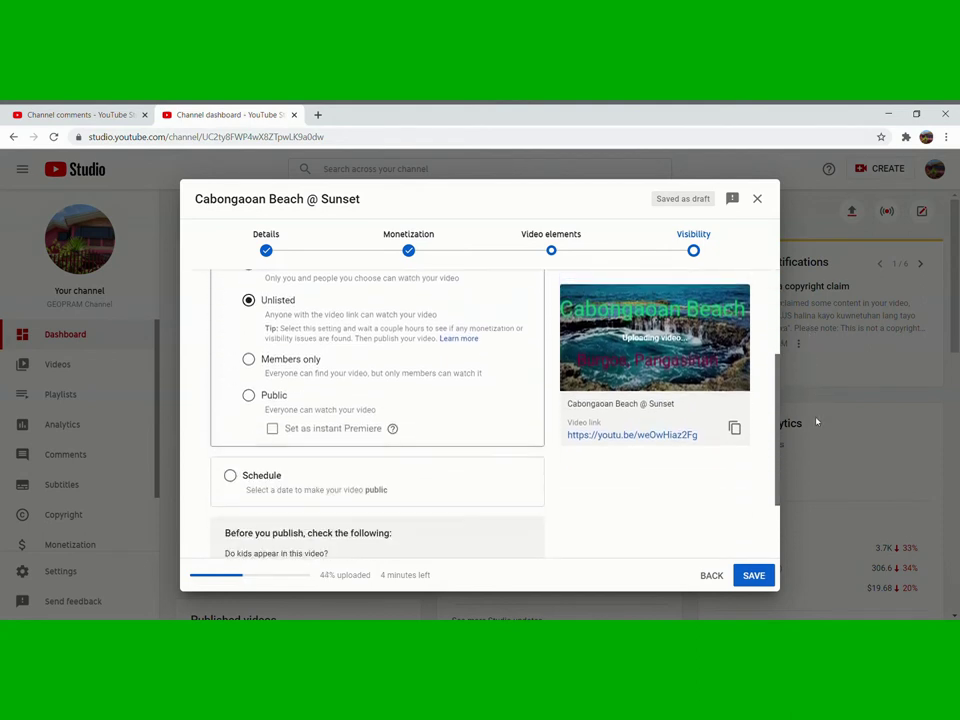
pyautogui.click(250, 396)
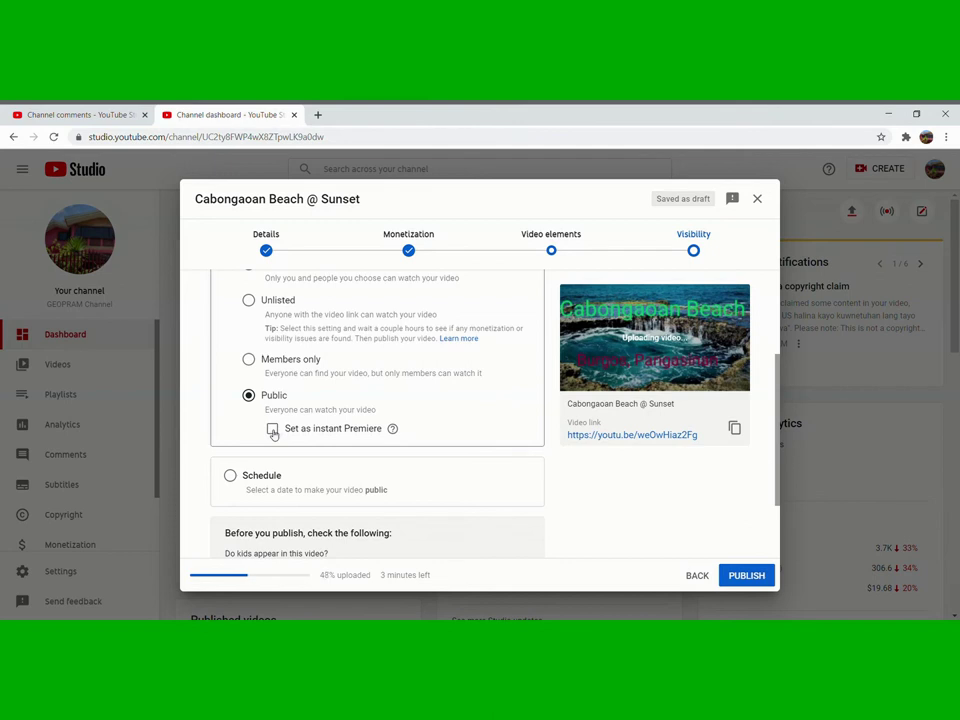
pyautogui.click(230, 477)
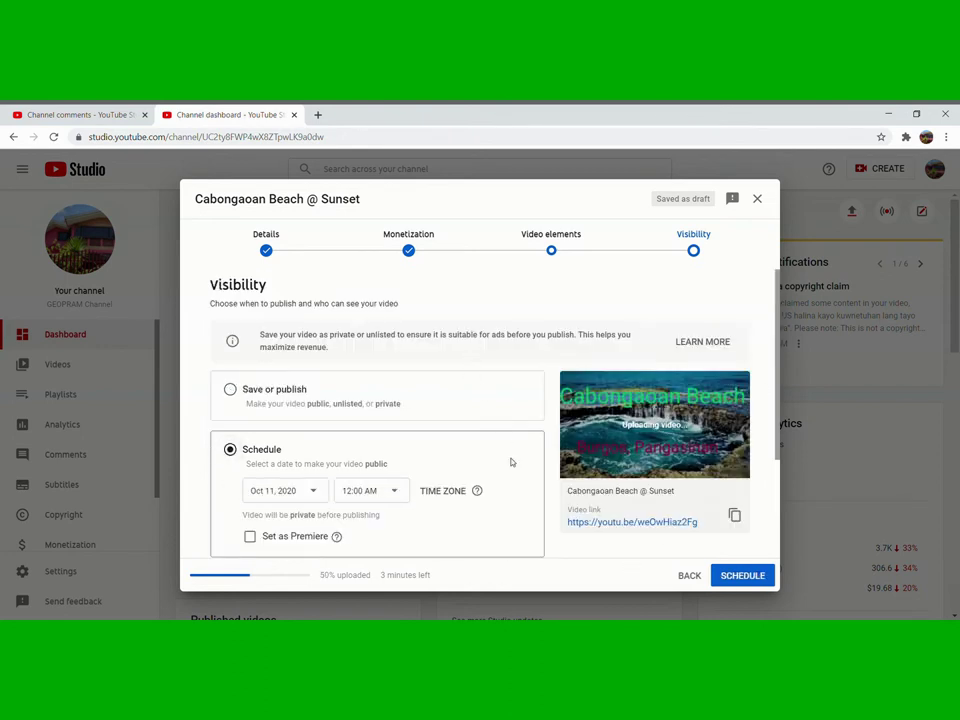
pyautogui.click(316, 495)
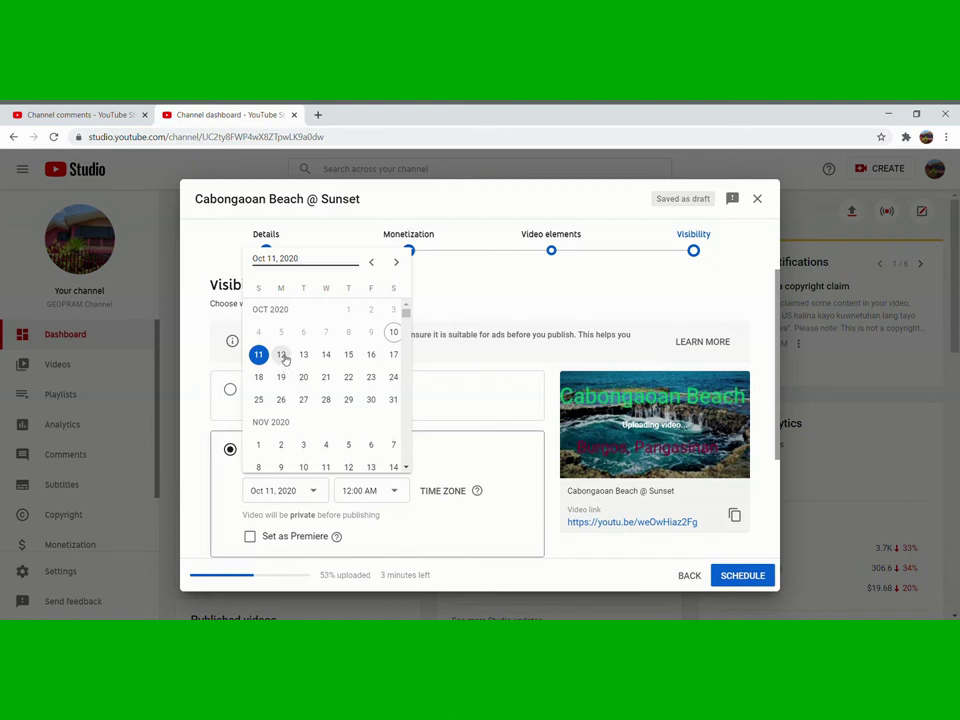
pyautogui.click(282, 356)
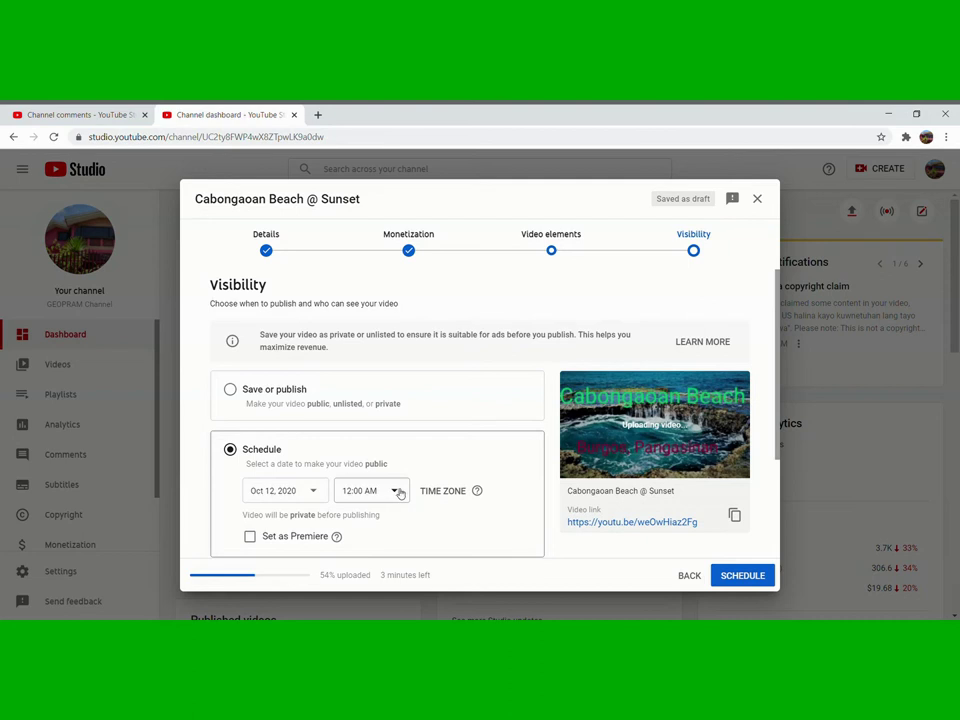
pyautogui.click(455, 491)
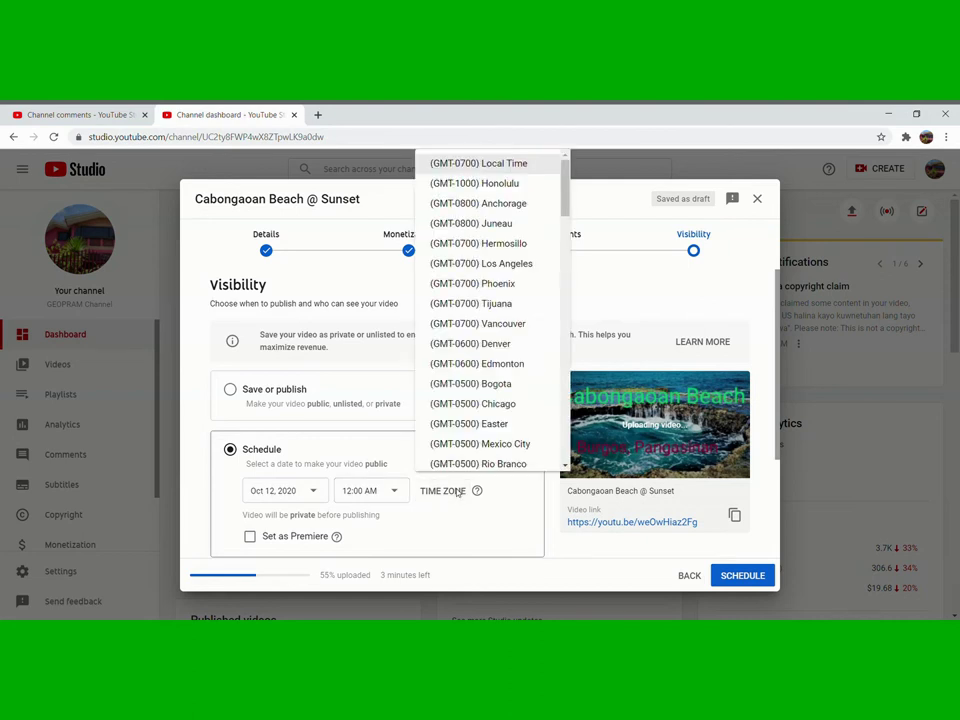
pyautogui.click(509, 285)
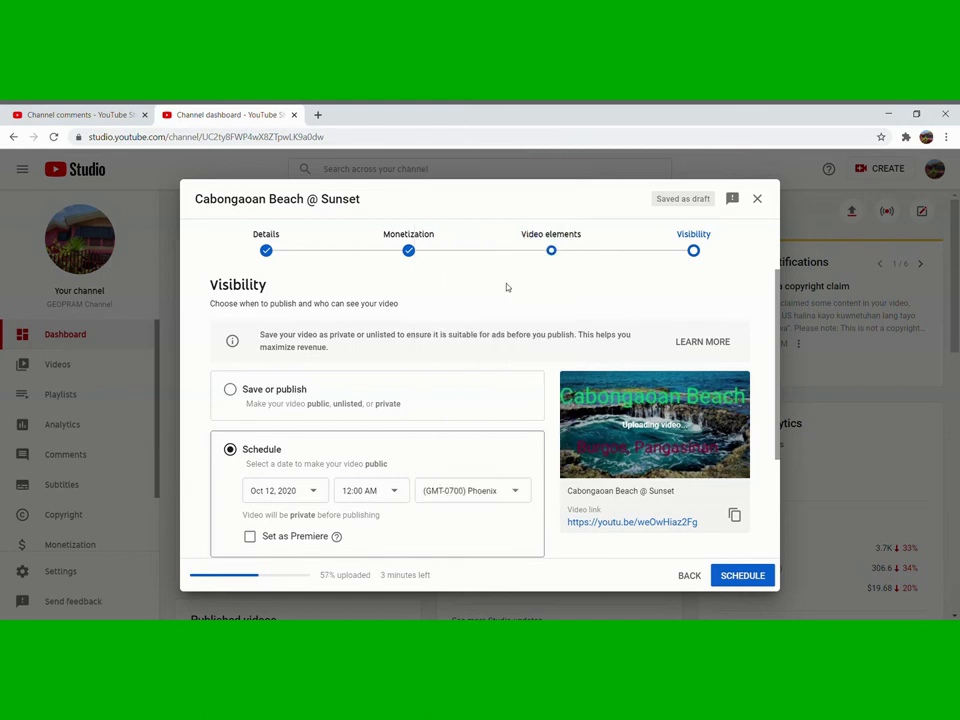
# Set the scheduled video as a Premiere, confirm the schedule, and close the processing notice
pyautogui.click(250, 536)
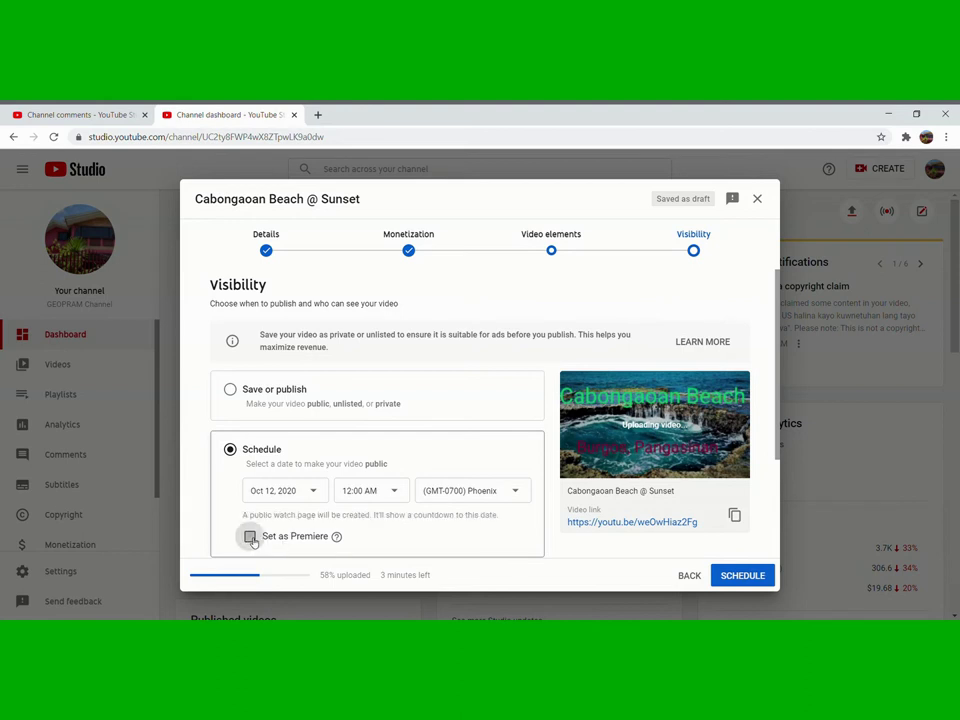
pyautogui.click(743, 577)
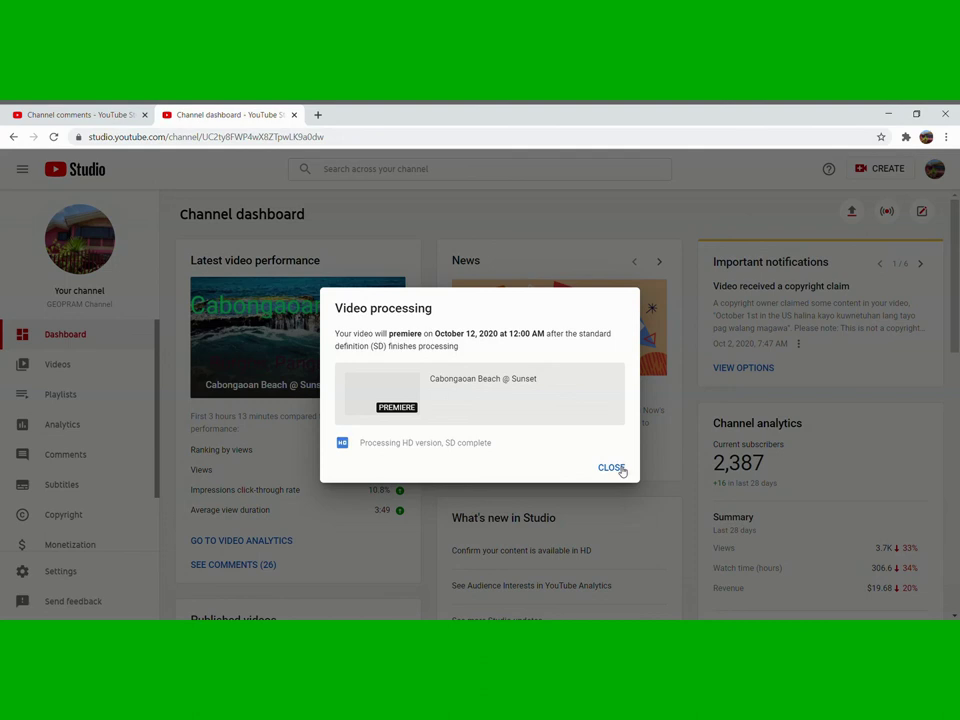
pyautogui.click(611, 468)
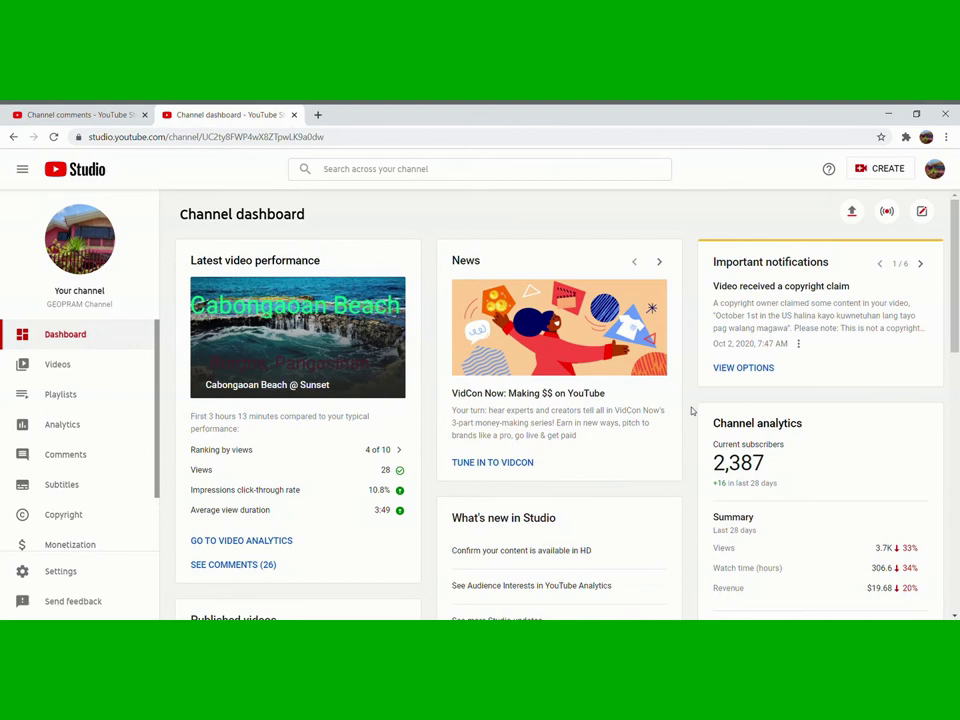
# Open the details of the scheduled Cabongaoan Beach @ Sunset premiere from the channel videos and review its settings down to the tags
pyautogui.click(61, 365)
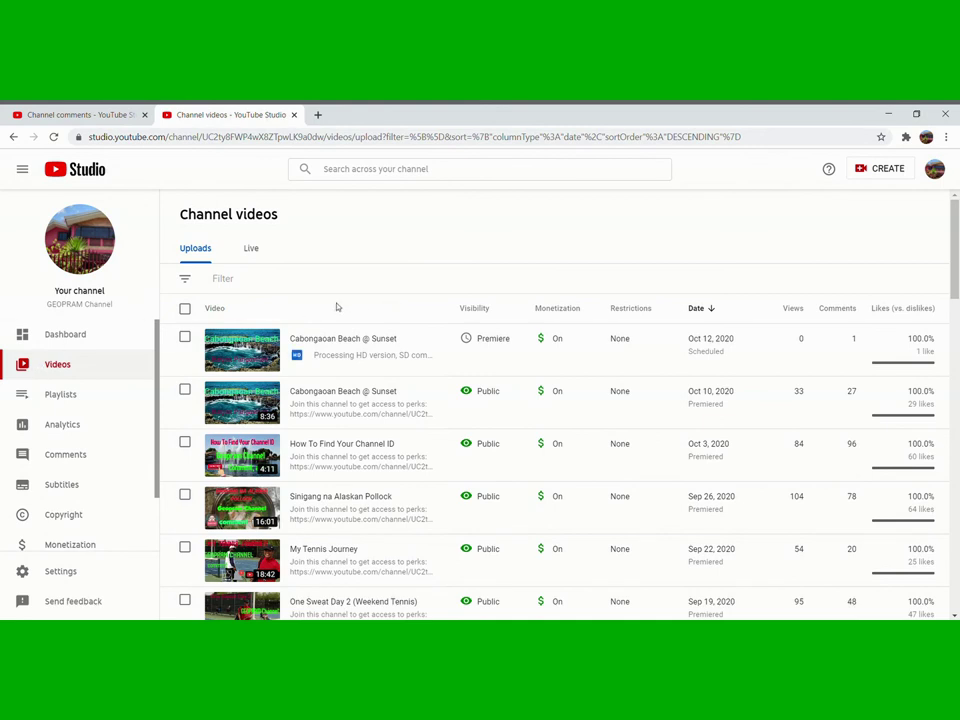
pyautogui.moveTo(255, 350)
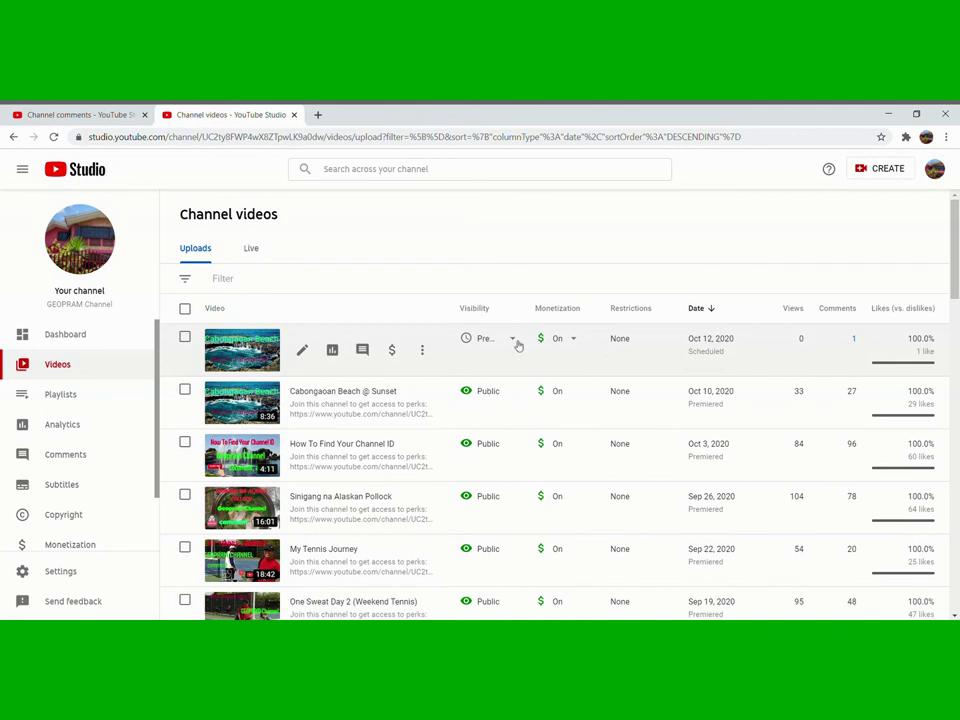
pyautogui.click(304, 352)
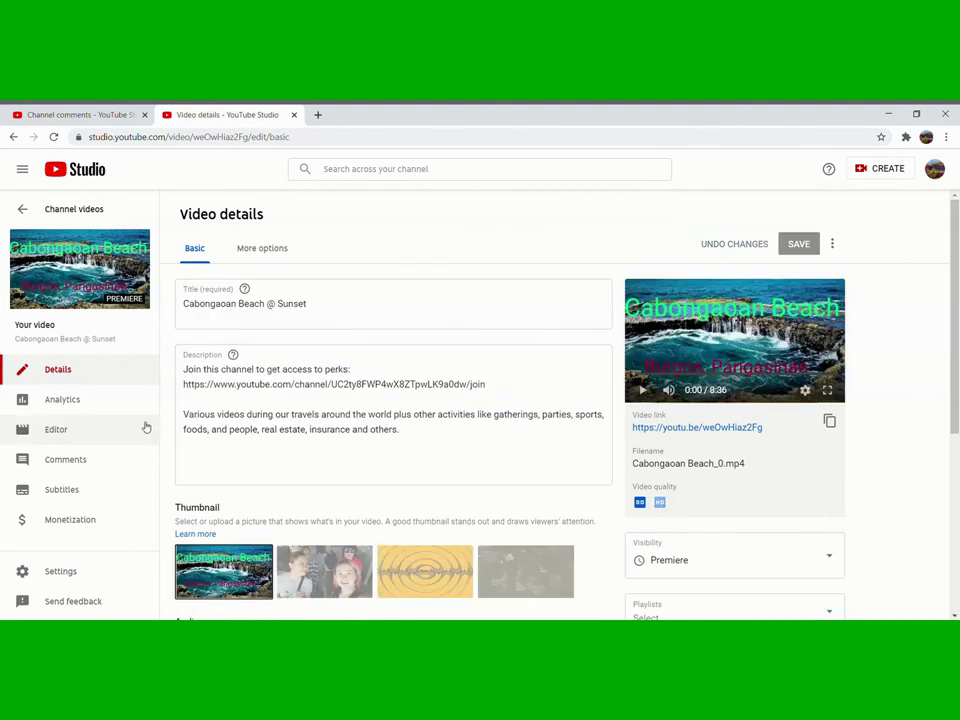
pyautogui.moveTo(951, 340); pyautogui.dragTo(951, 421)
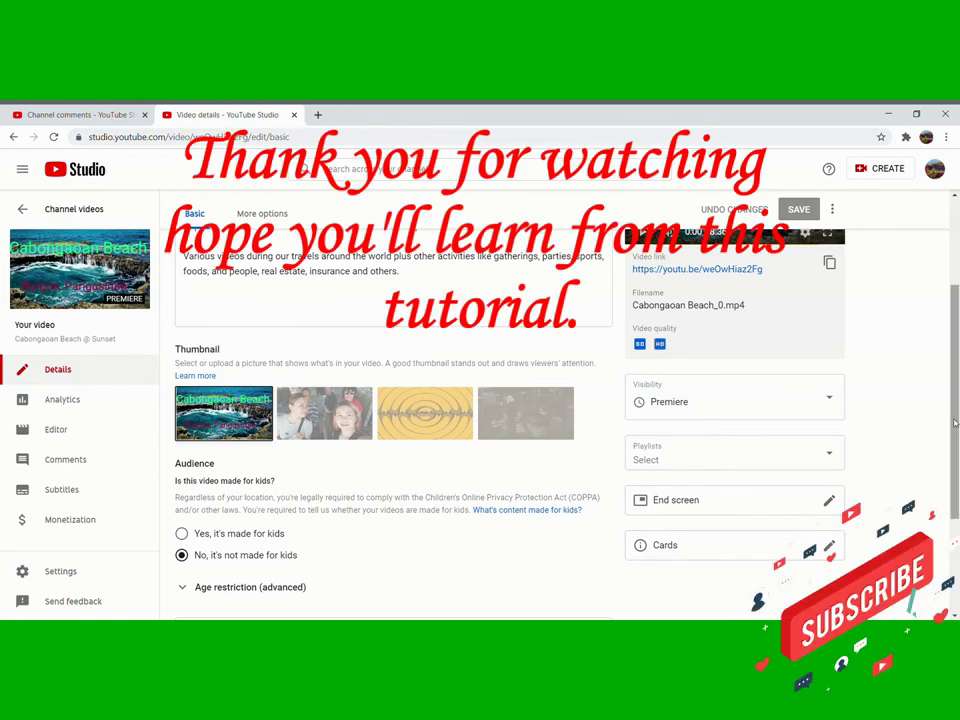
pyautogui.scroll(-3, 941, 432)
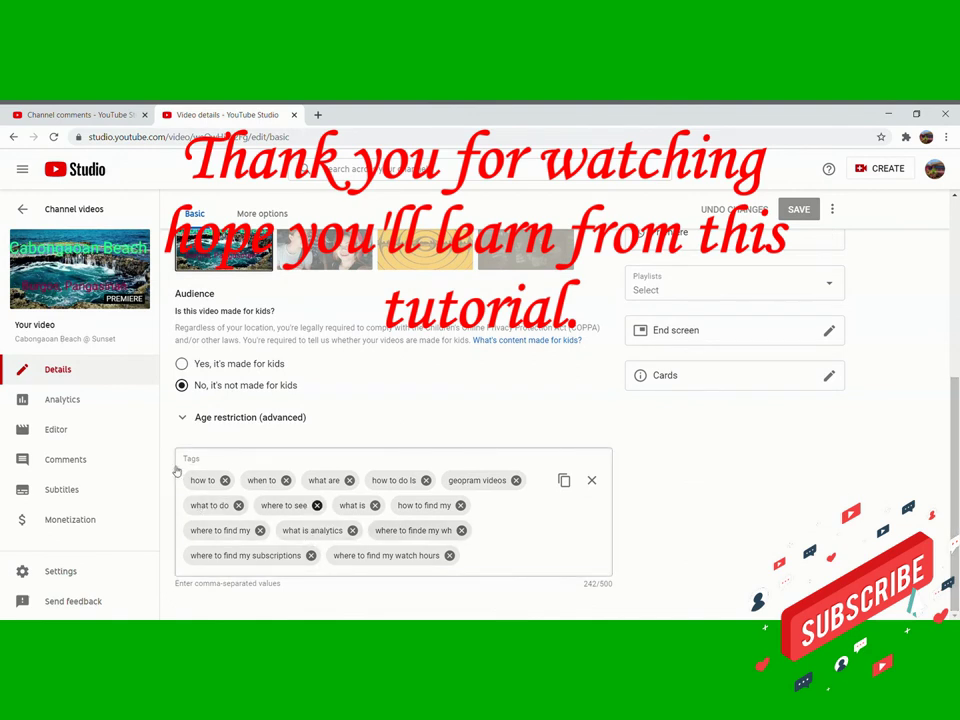
pyautogui.click(958, 455)
pyautogui.moveTo(958, 455); pyautogui.dragTo(958, 234)
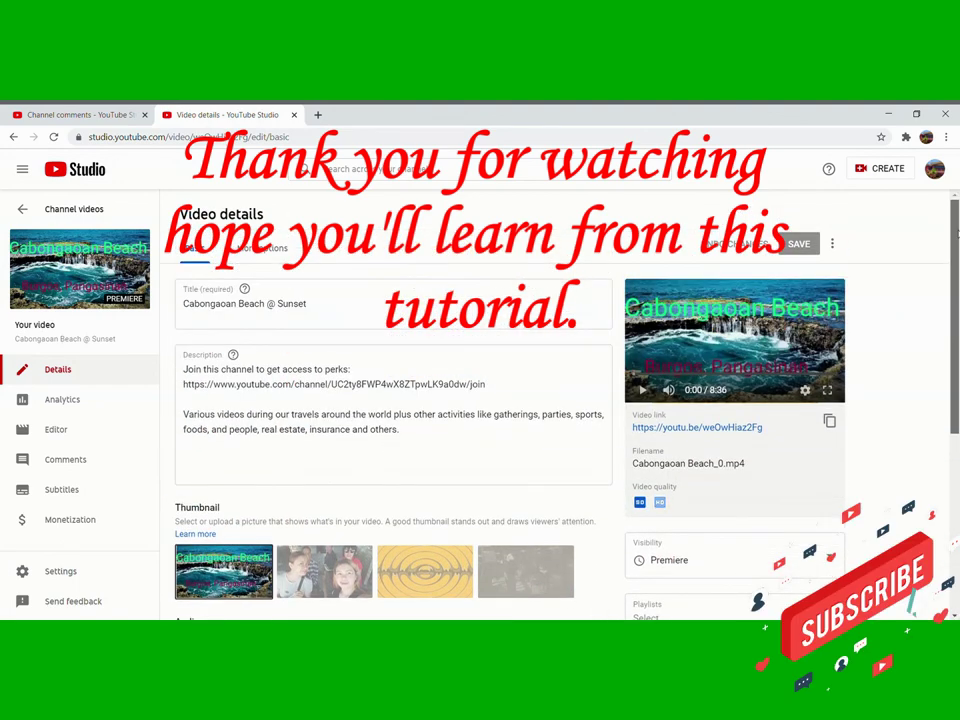